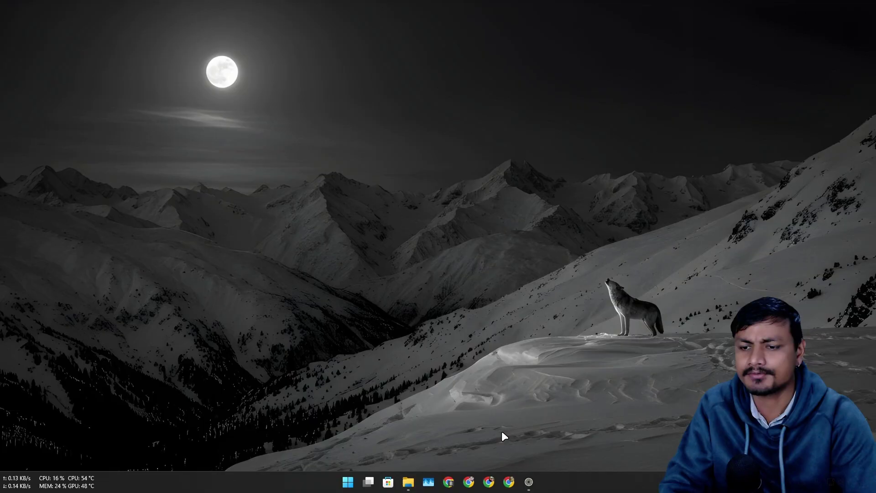
Step: Bring up the browser and scroll through the QuickLook GitHub repository README
{"action": "left_click", "coordinate": [529, 482]}
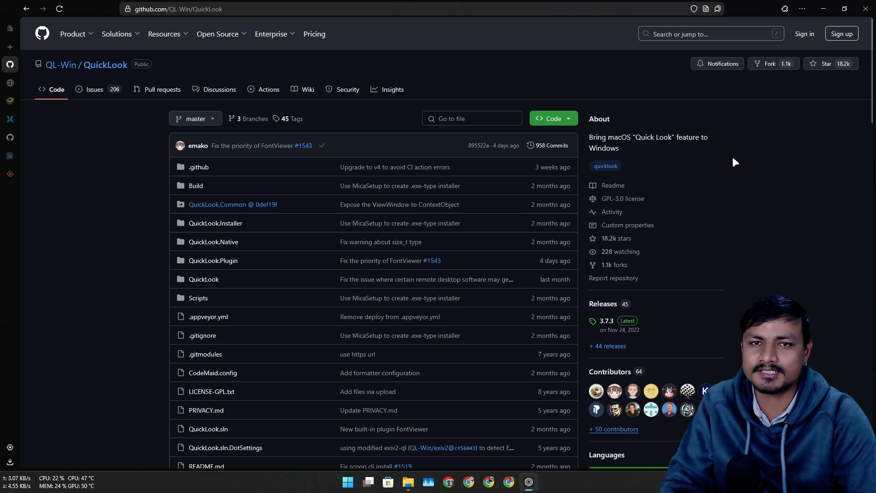
{"action": "scroll", "coordinate": [361, 260], "scroll_direction": "down", "scroll_amount": 3}
{"action": "scroll", "coordinate": [368, 257], "scroll_direction": "up", "scroll_amount": 3}
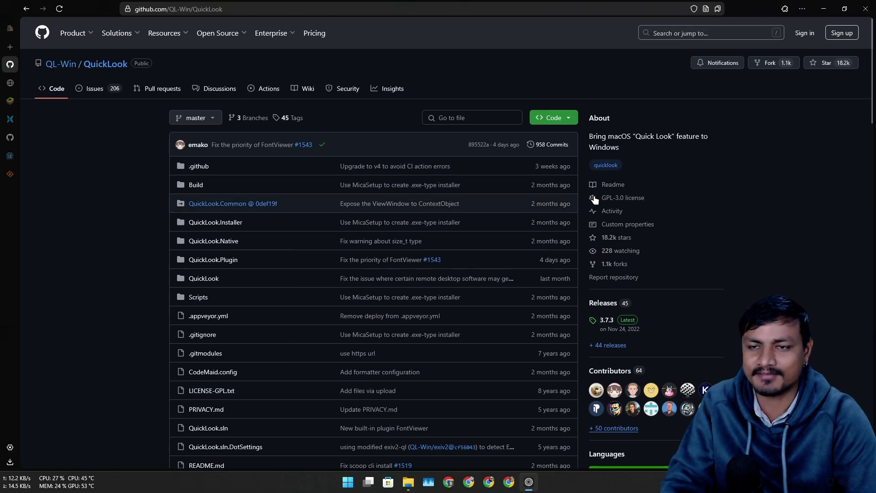
{"action": "scroll", "coordinate": [429, 251], "scroll_direction": "down", "scroll_amount": 7}
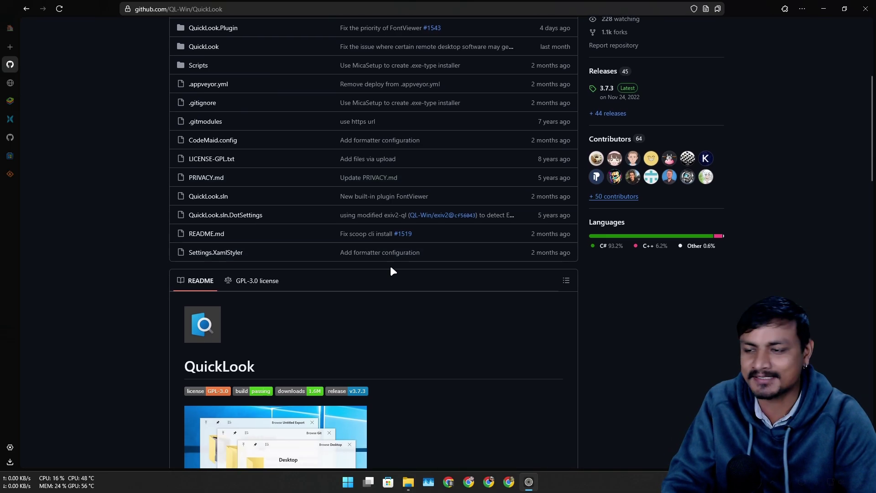
{"action": "scroll", "coordinate": [420, 278], "scroll_direction": "down", "scroll_amount": 2}
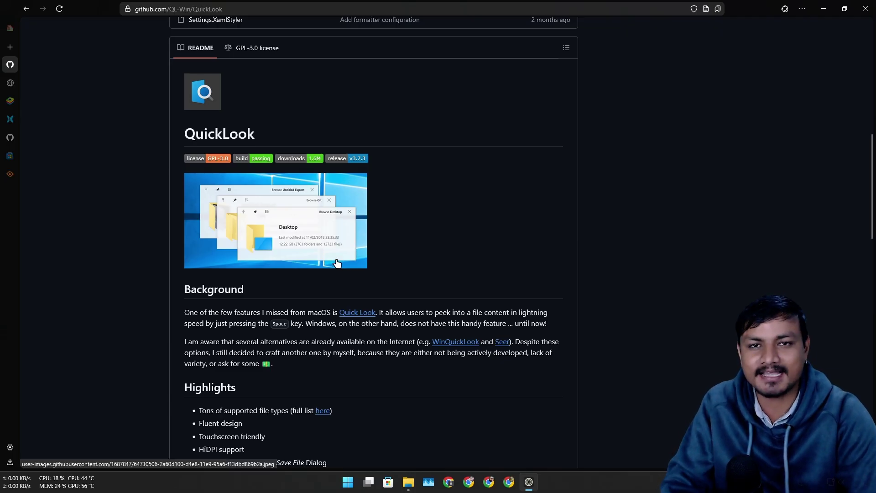
{"action": "scroll", "coordinate": [401, 255], "scroll_direction": "down", "scroll_amount": 2}
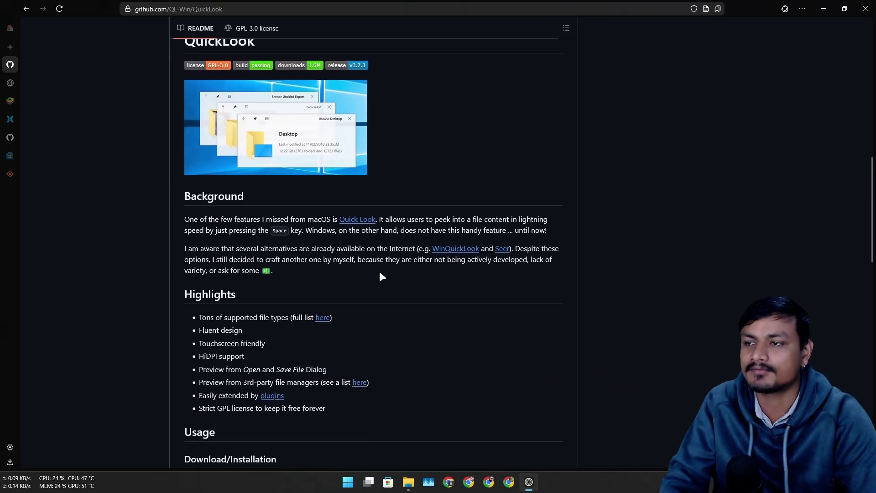
{"action": "scroll", "coordinate": [378, 269], "scroll_direction": "up", "scroll_amount": 15}
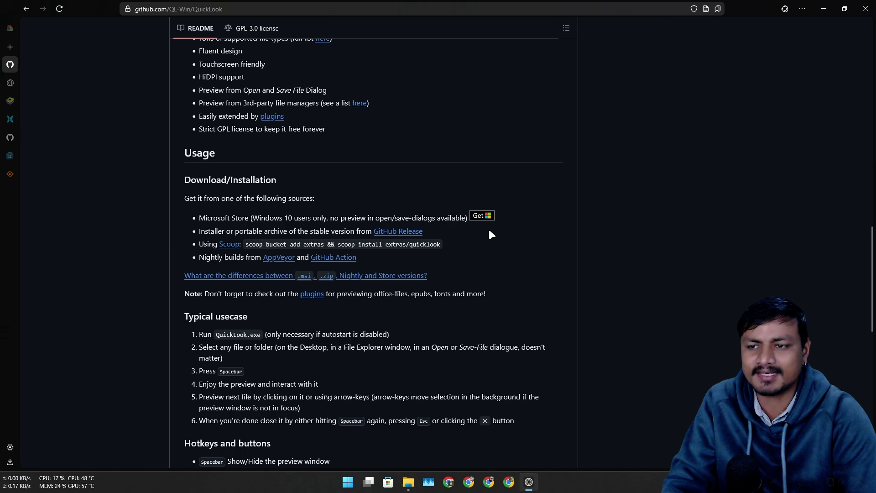
{"action": "scroll", "coordinate": [710, 228], "scroll_direction": "up", "scroll_amount": 14}
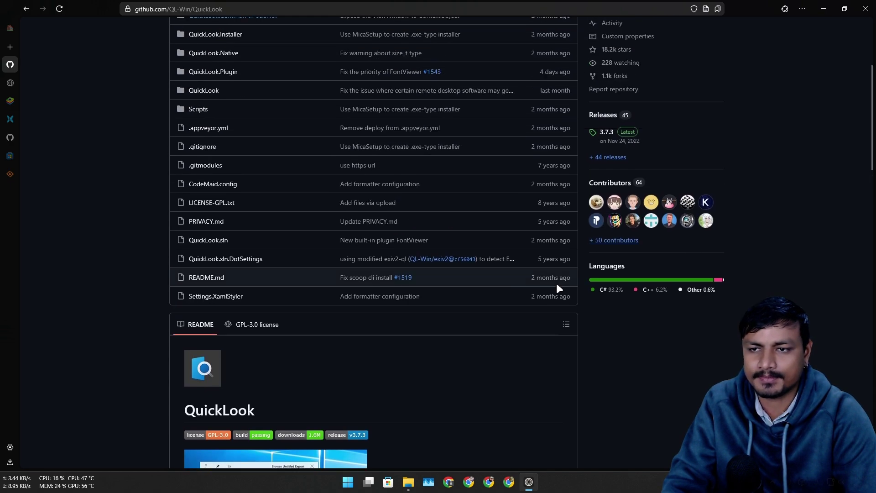
{"action": "scroll", "coordinate": [559, 288], "scroll_direction": "down", "scroll_amount": 11}
{"action": "scroll", "coordinate": [481, 354], "scroll_direction": "up", "scroll_amount": 12}
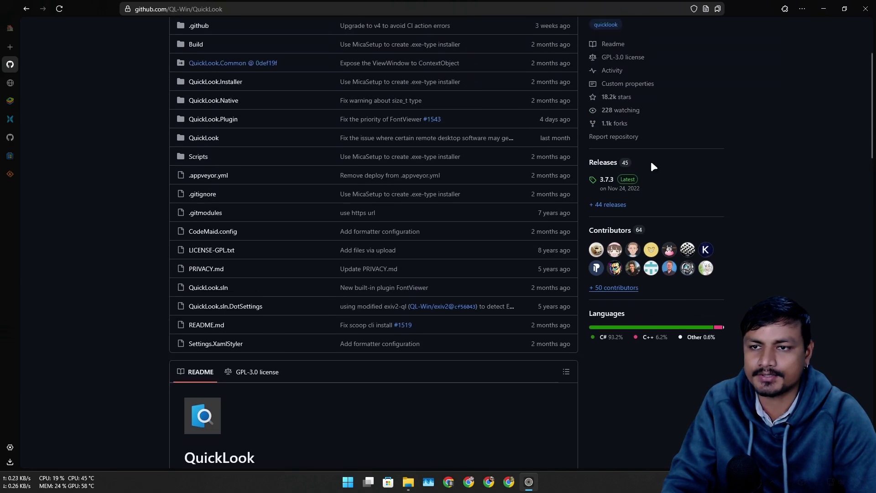
Step: Open the QuickLook releases page, scroll to the 3.7.3 assets, and minimize the browser
{"action": "left_click", "coordinate": [607, 163]}
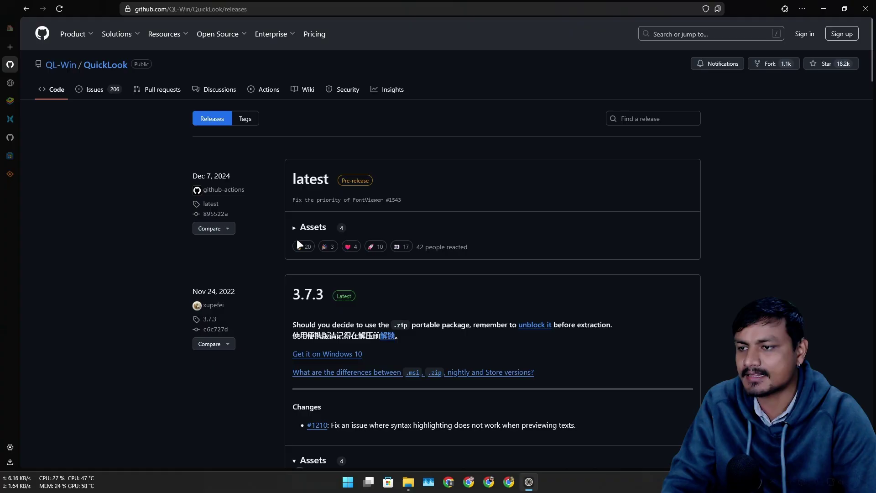
{"action": "scroll", "coordinate": [315, 256], "scroll_direction": "down", "scroll_amount": 6}
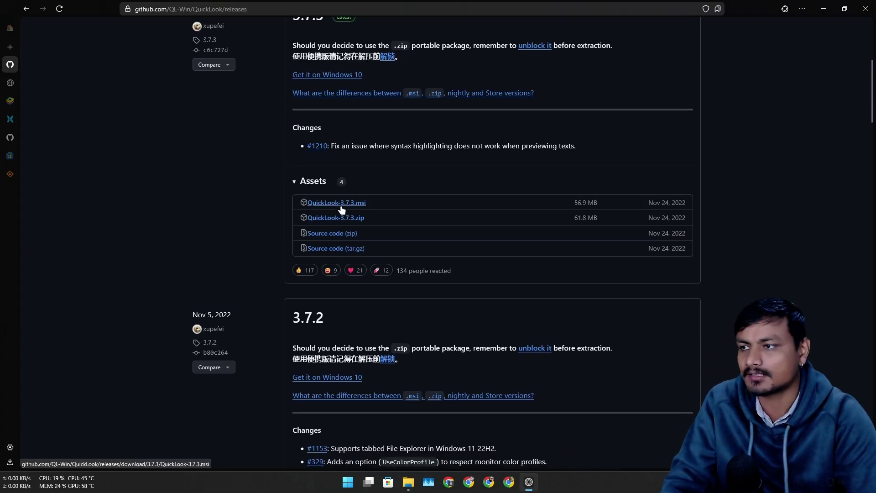
{"action": "left_click", "coordinate": [824, 9]}
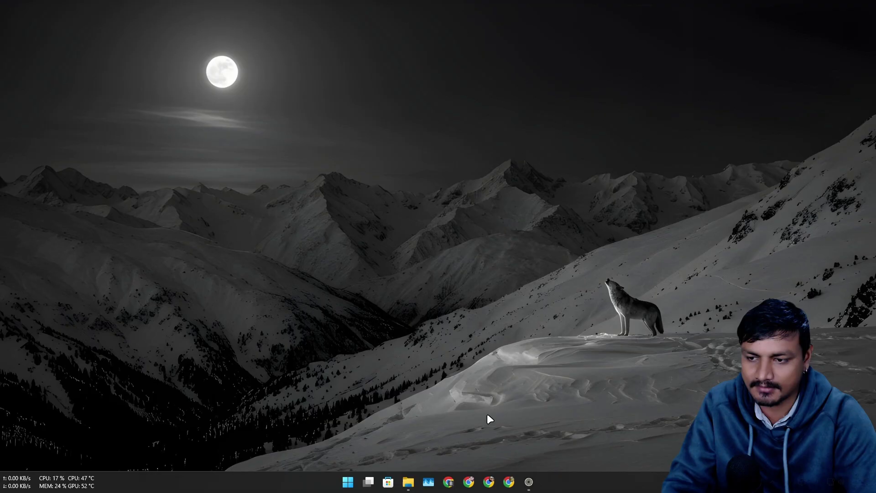
Step: Preview Screenshot 2025-02-22 112036.png from Downloads in QuickLook, move the preview up, then close it
{"action": "key", "text": "super+e"}
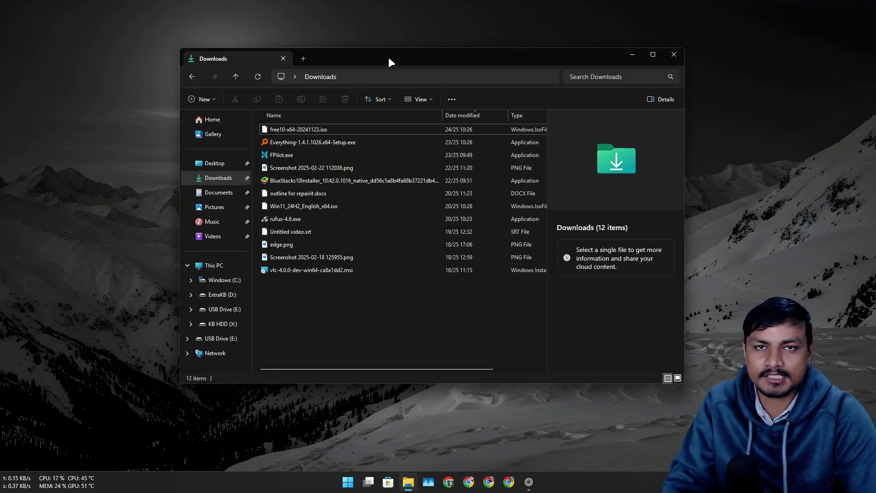
{"action": "left_click", "coordinate": [336, 170]}
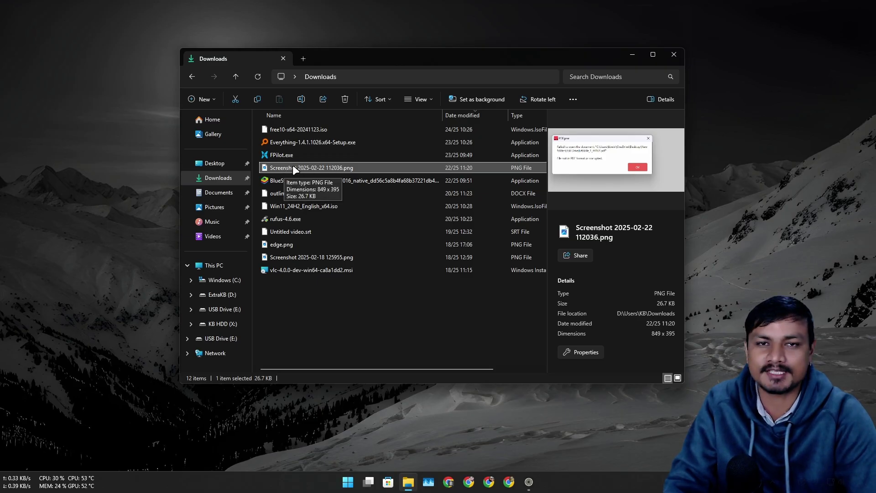
{"action": "key", "text": "space"}
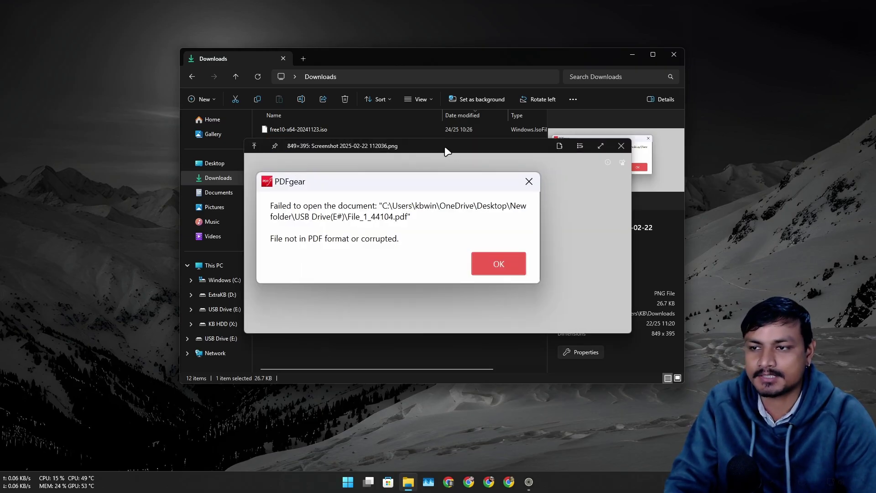
{"action": "left_click_drag", "start_coordinate": [446, 151], "coordinate": [435, 116]}
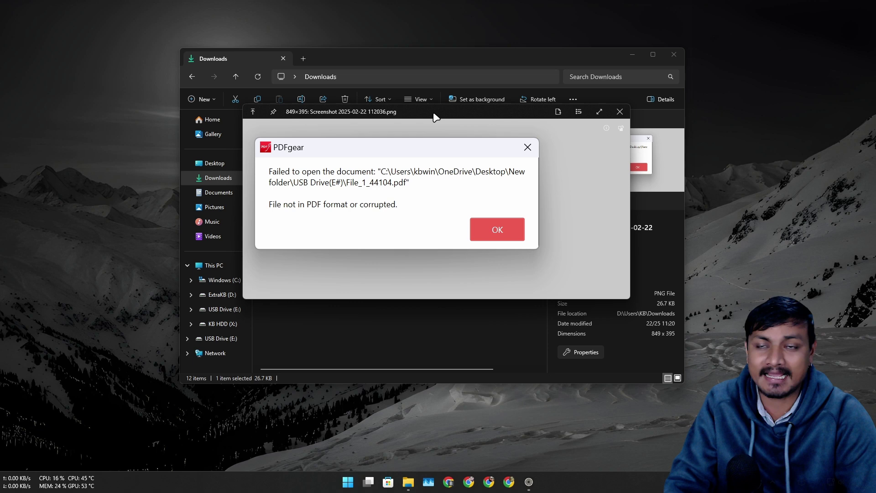
{"action": "key", "text": "space"}
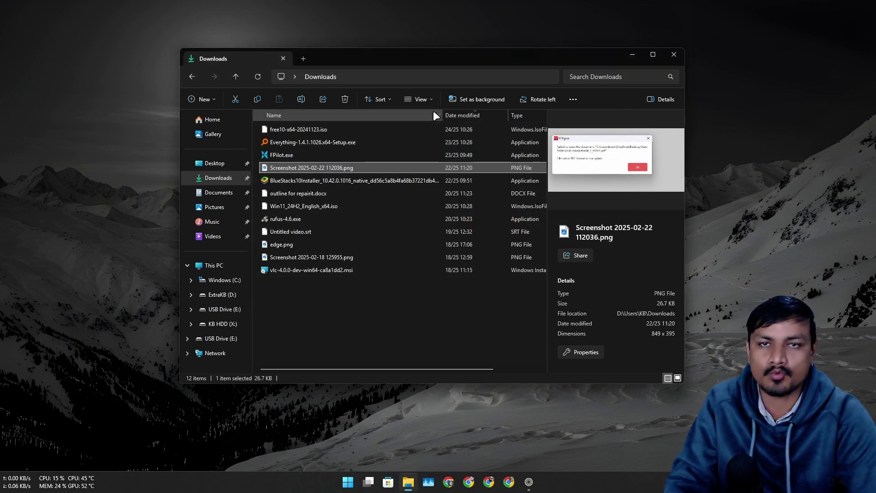
{"action": "left_click", "coordinate": [321, 142]}
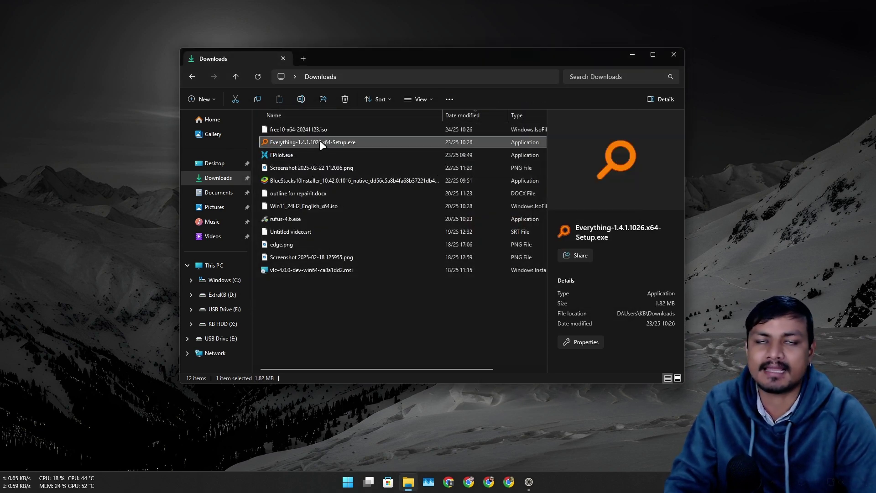
{"action": "key", "text": "space"}
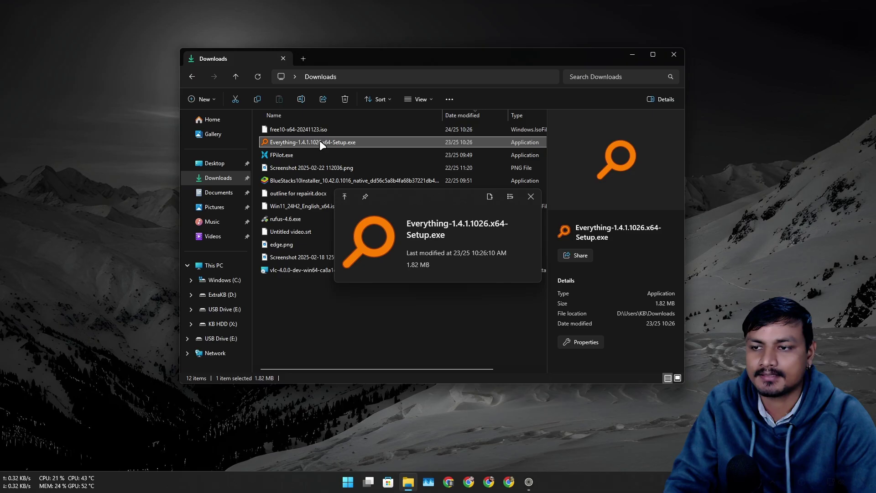
{"action": "left_click", "coordinate": [301, 232]}
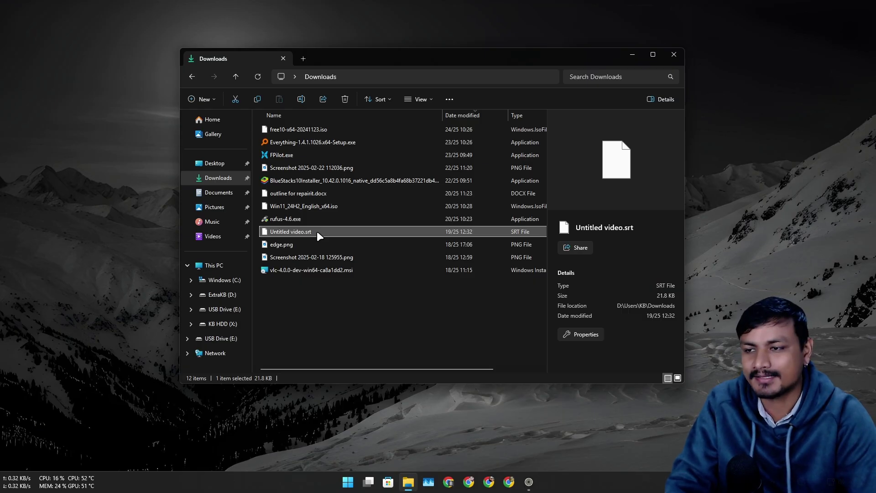
{"action": "key", "text": "space"}
{"action": "scroll", "coordinate": [363, 208], "scroll_direction": "down", "scroll_amount": 10}
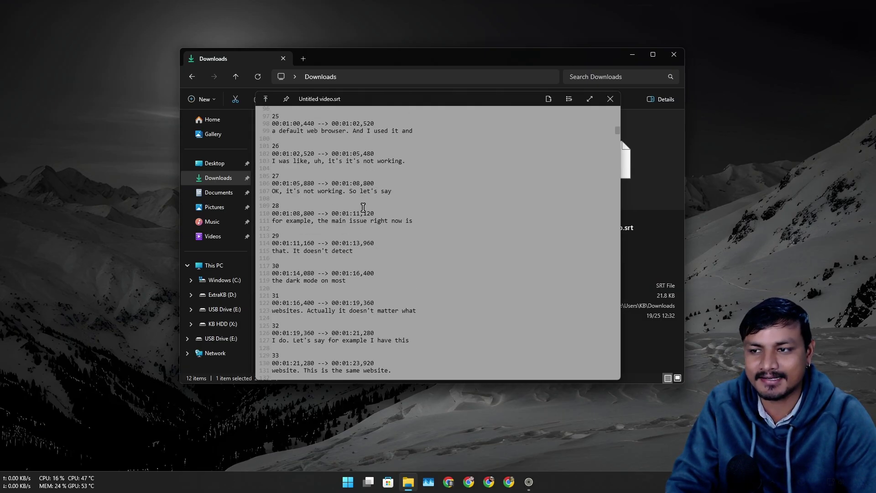
{"action": "scroll", "coordinate": [364, 207], "scroll_direction": "down", "scroll_amount": 10}
{"action": "left_click", "coordinate": [610, 98]}
{"action": "left_click", "coordinate": [347, 257]}
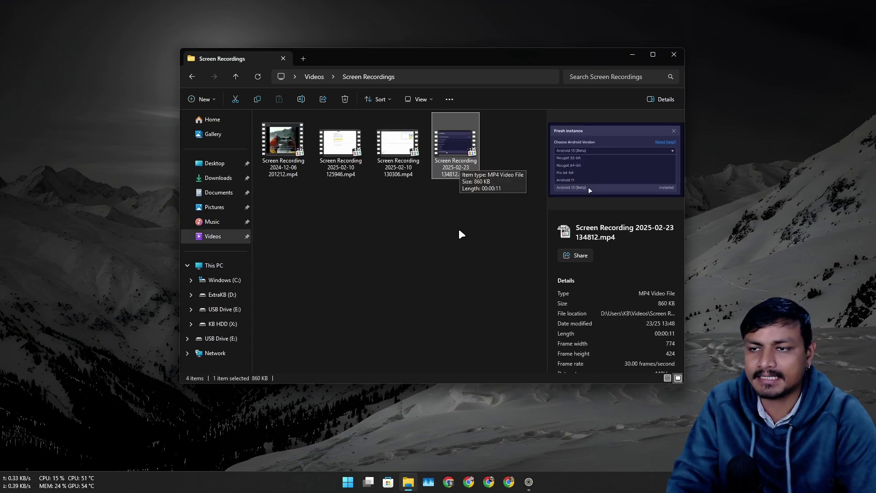
Step: Play and close Screen Recording 2025-02-23 134812.mp4, minimize Explorer, and open QuickLook's tray menu
{"action": "key", "text": "Return"}
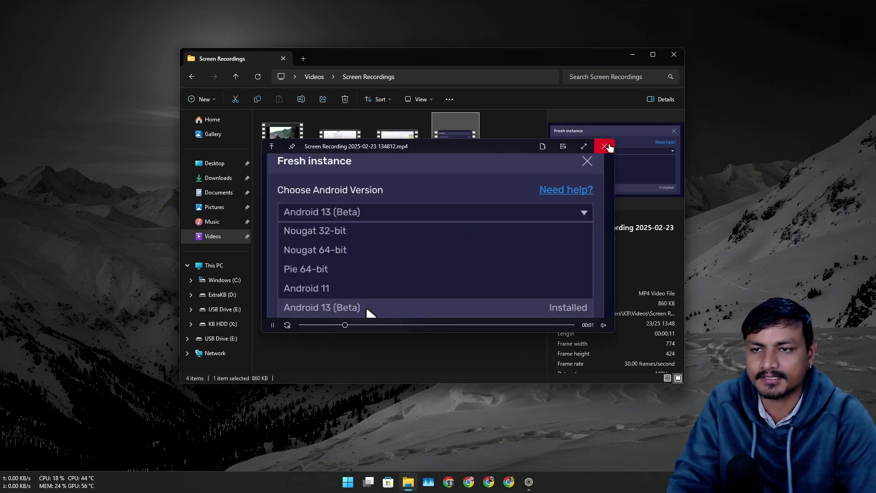
{"action": "left_click", "coordinate": [605, 149]}
{"action": "left_click", "coordinate": [411, 266]}
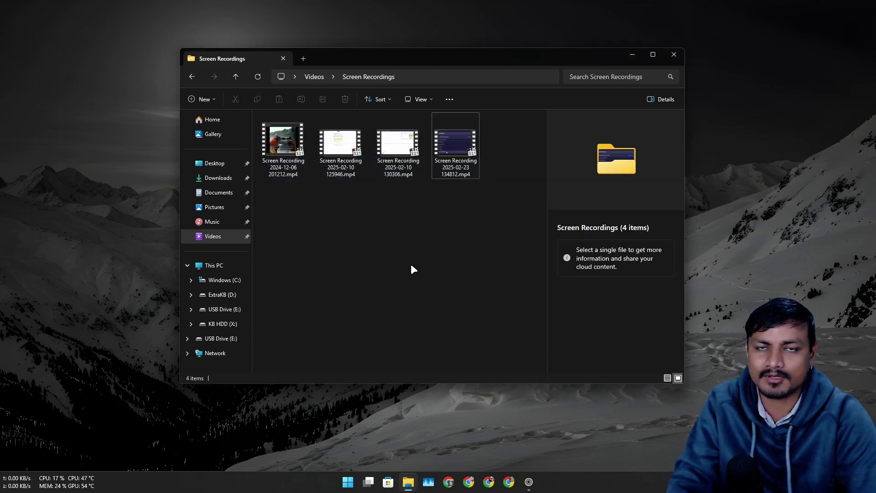
{"action": "left_click", "coordinate": [632, 54]}
{"action": "right_click", "coordinate": [730, 479]}
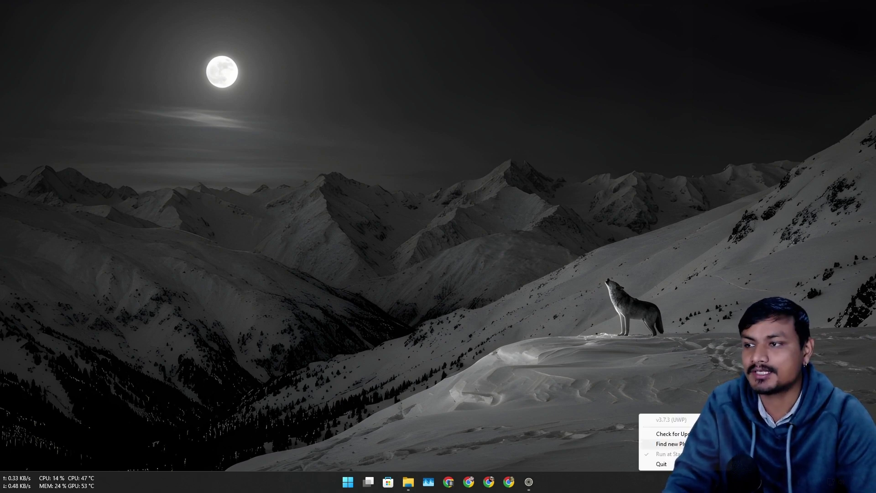
Step: Open QuickLook's Available Plugins wiki page, highlight the OfficeViewer description, and scroll the plugin table
{"action": "left_click", "coordinate": [671, 444]}
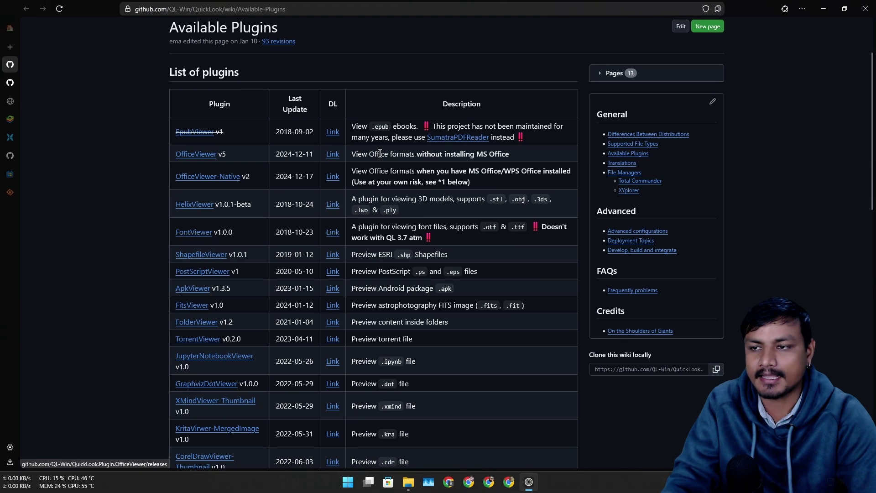
{"action": "left_click_drag", "start_coordinate": [354, 152], "coordinate": [520, 156]}
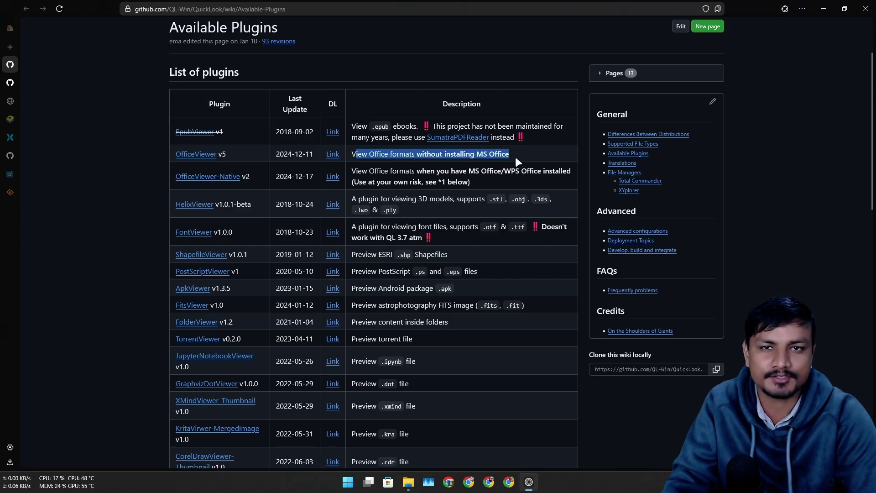
{"action": "scroll", "coordinate": [196, 146], "scroll_direction": "down", "scroll_amount": 3}
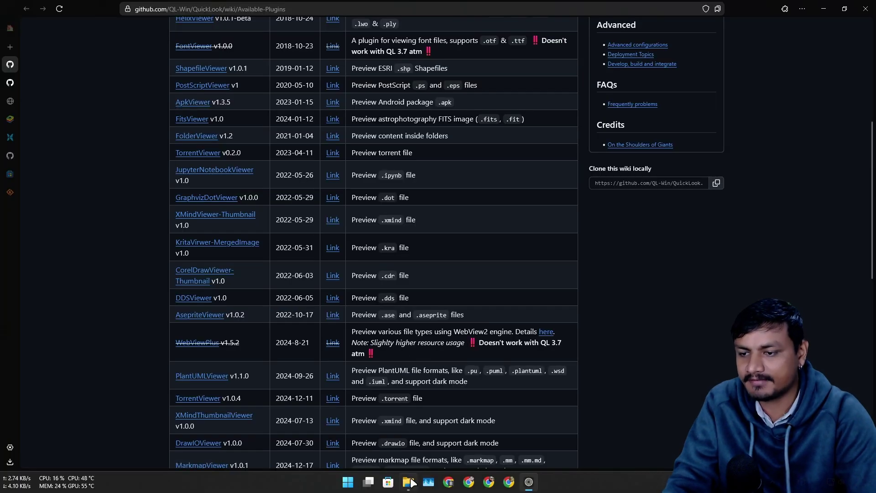
Step: Preview MuMuSharedFolder from Documents in QuickLook, close the preview, and minimize Explorer
{"action": "left_click", "coordinate": [407, 482]}
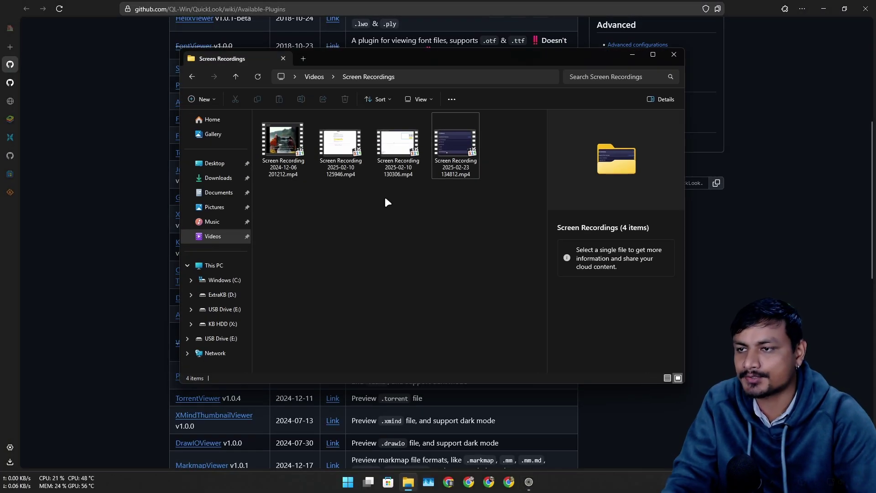
{"action": "left_click", "coordinate": [219, 192]}
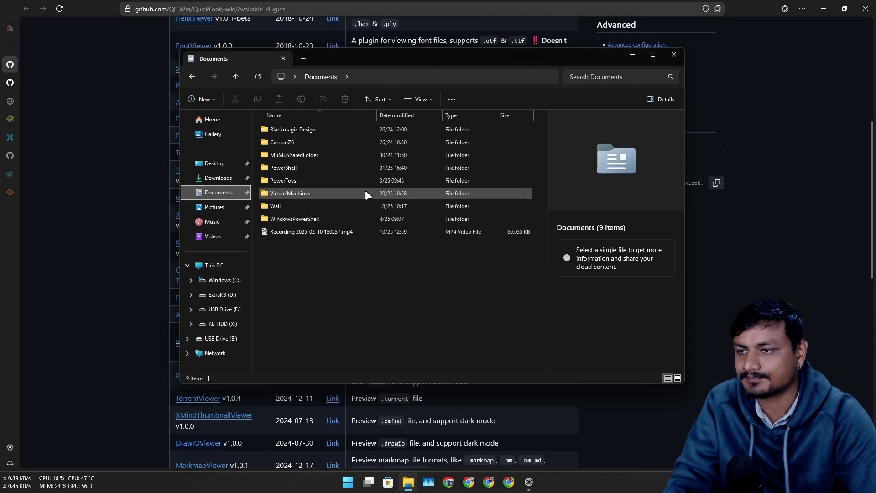
{"action": "left_click", "coordinate": [310, 156]}
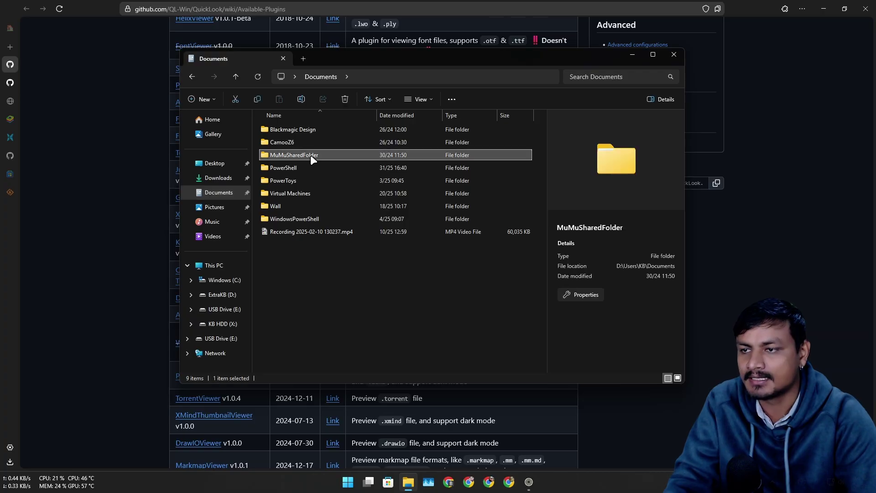
{"action": "key", "text": "space"}
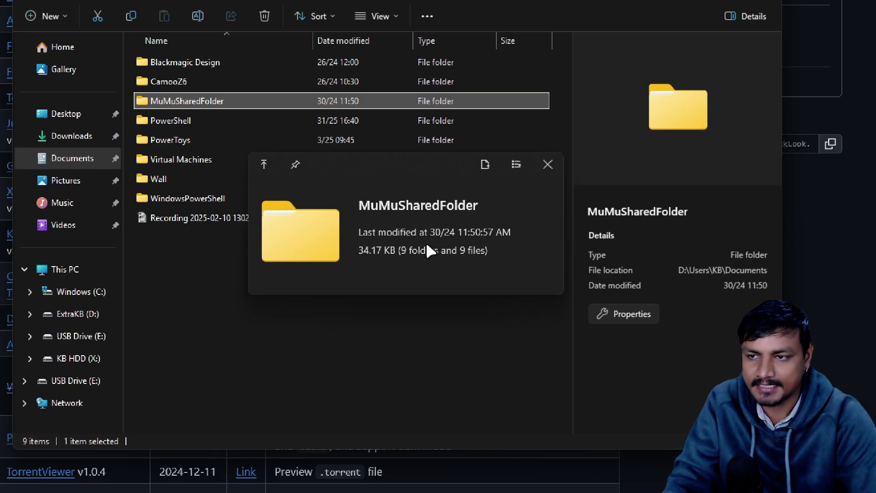
{"action": "key", "text": "space"}
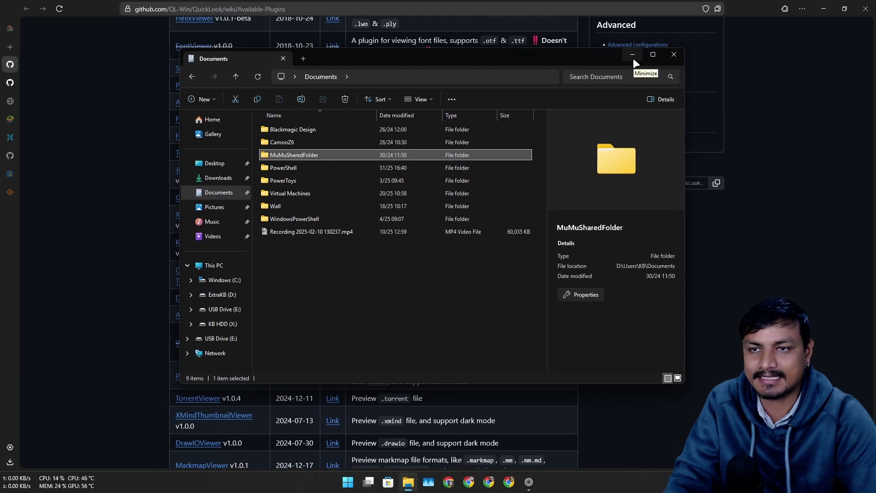
{"action": "left_click", "coordinate": [635, 60]}
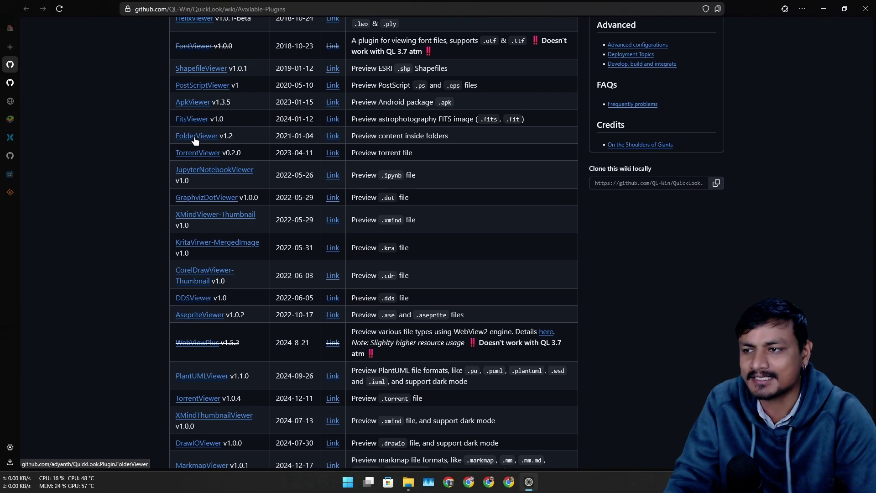
Step: Open the FolderViewer plugin repository from the wiki and go to its releases
{"action": "left_click", "coordinate": [205, 144]}
{"action": "scroll", "coordinate": [465, 132], "scroll_direction": "down", "scroll_amount": 3}
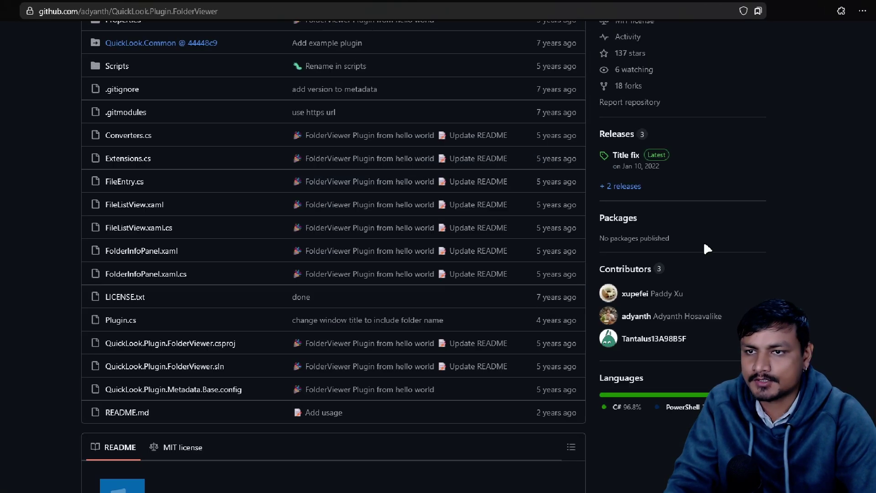
{"action": "left_click", "coordinate": [603, 105]}
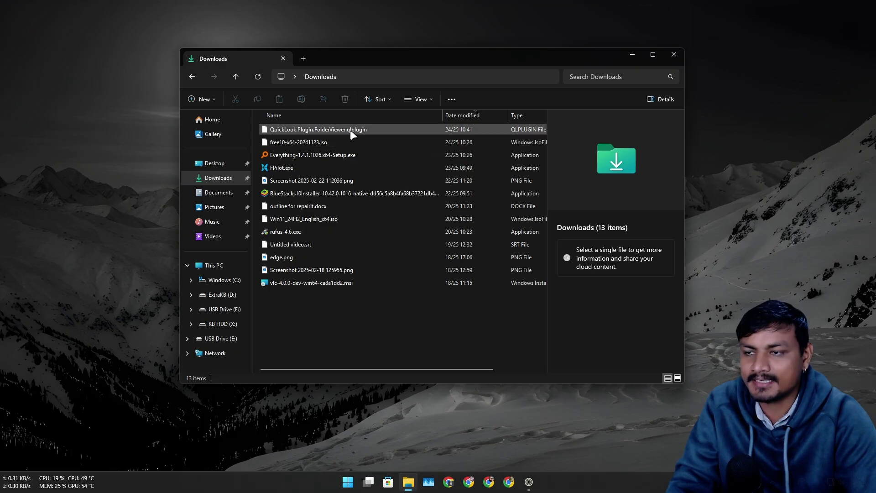
Step: Install the FolderViewer plugin by previewing QuickLook.Plugin.FolderViewer.qlplugin, then close the preview
{"action": "left_click", "coordinate": [316, 130]}
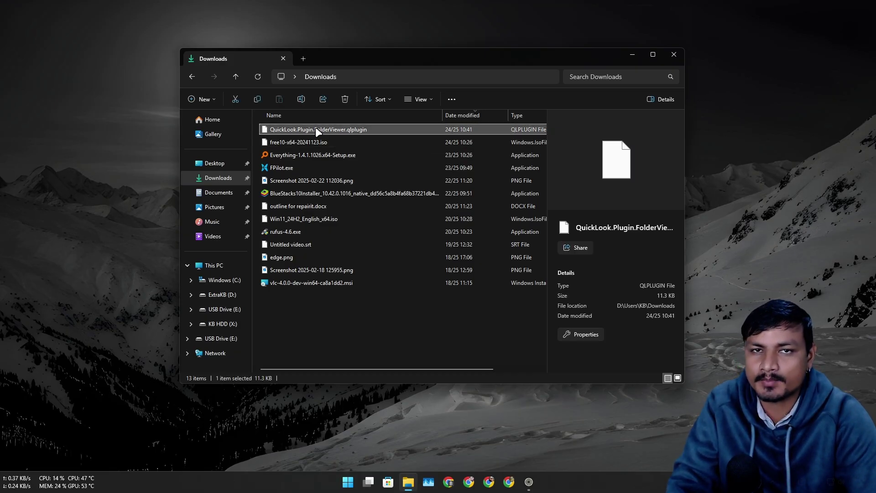
{"action": "key", "text": "space"}
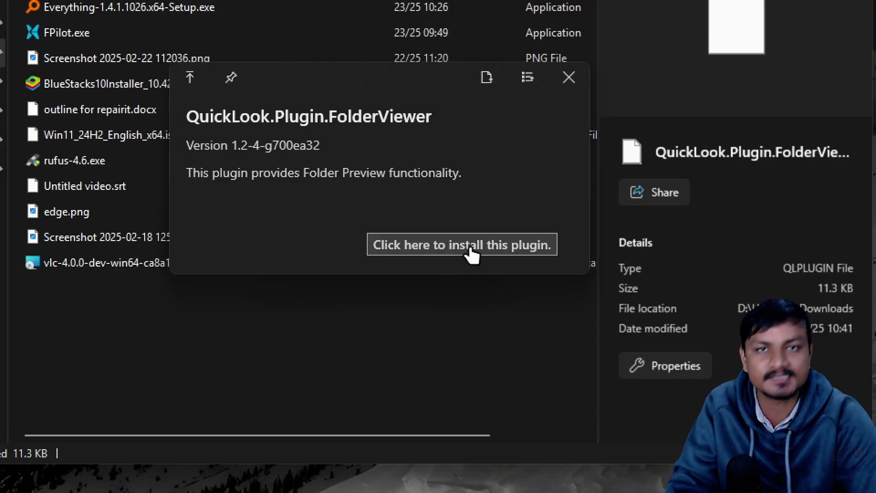
{"action": "left_click", "coordinate": [471, 249]}
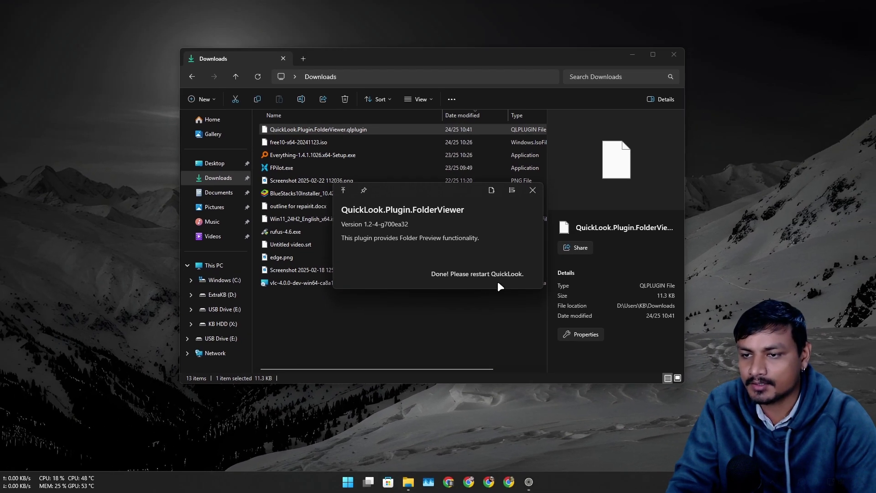
{"action": "left_click", "coordinate": [533, 190]}
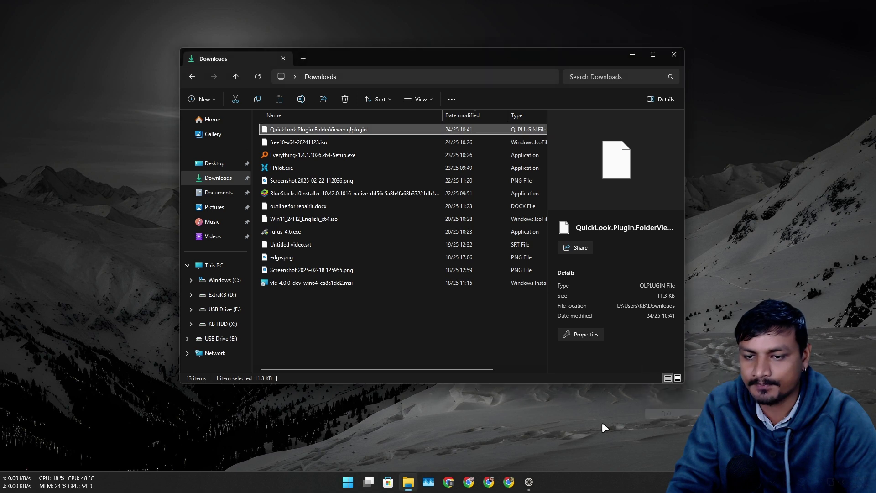
Step: Preview the Wall folder in Documents to list backiee-285012.jpg, backiee-301267.jpg and other files
{"action": "left_click", "coordinate": [224, 194]}
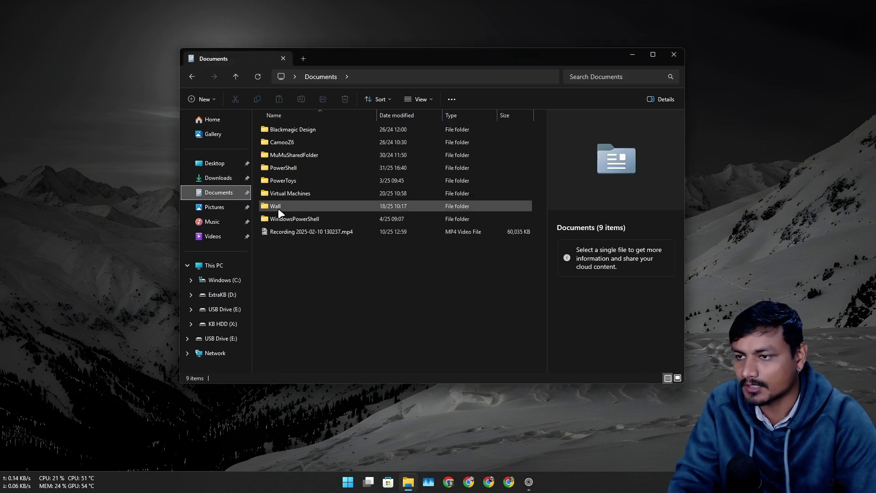
{"action": "left_click", "coordinate": [289, 206]}
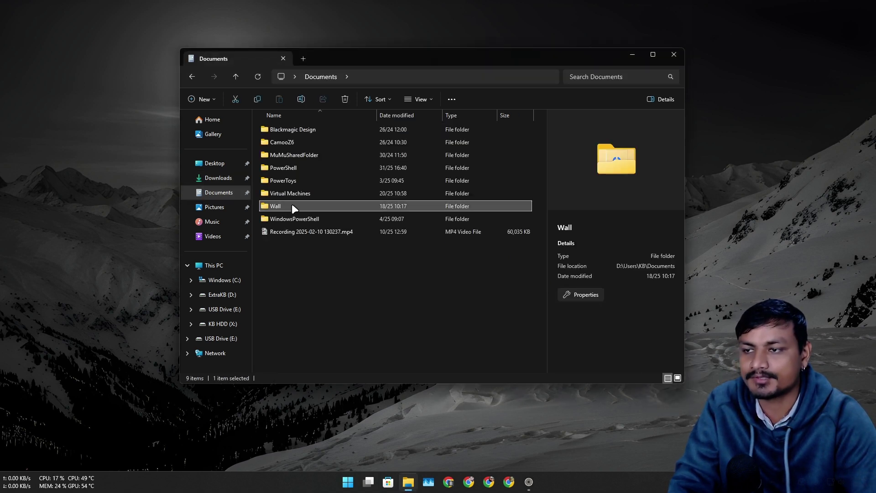
{"action": "key", "text": "space"}
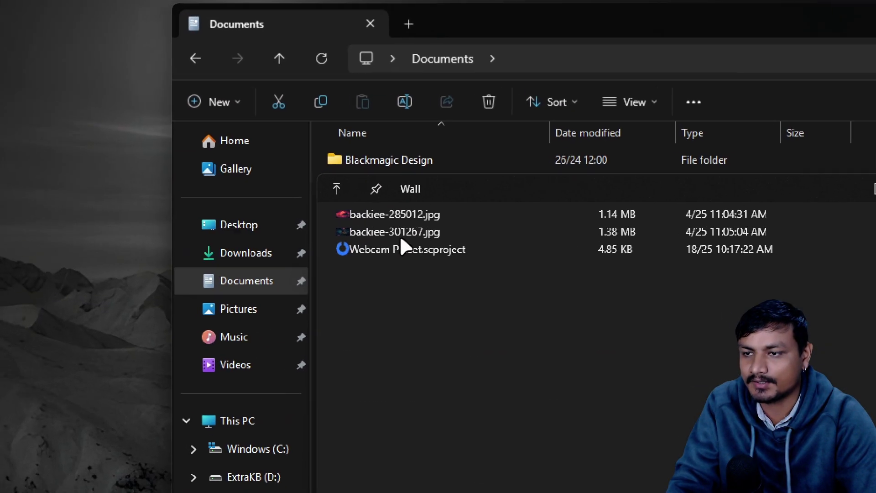